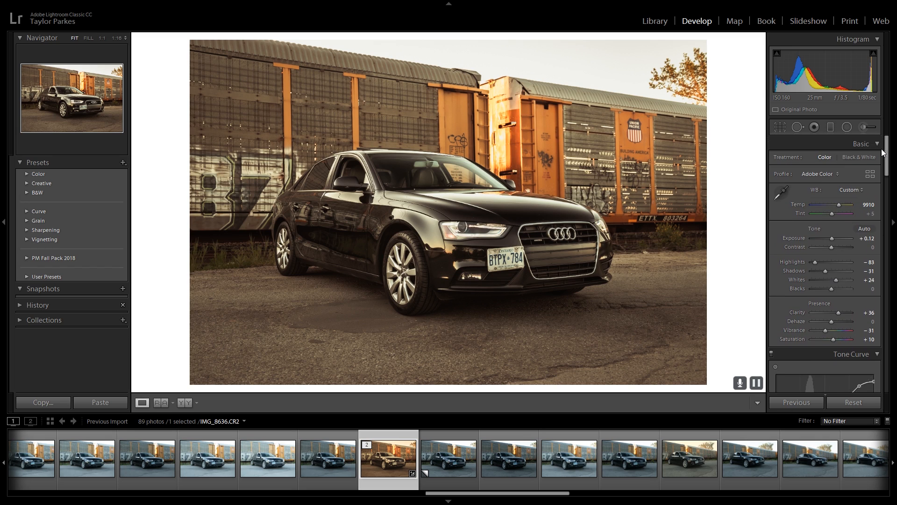
Inspect the adjustment brush mask painted over the car in the edited photo IMG_8636.CR2, and close the brush
{"action": "left_click", "coordinate": [863, 127]}
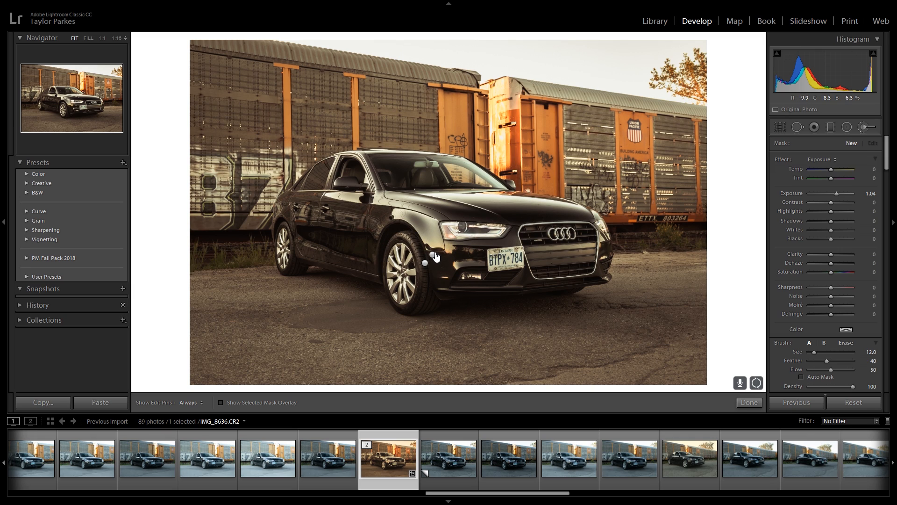
{"action": "mouse_move", "coordinate": [436, 259]}
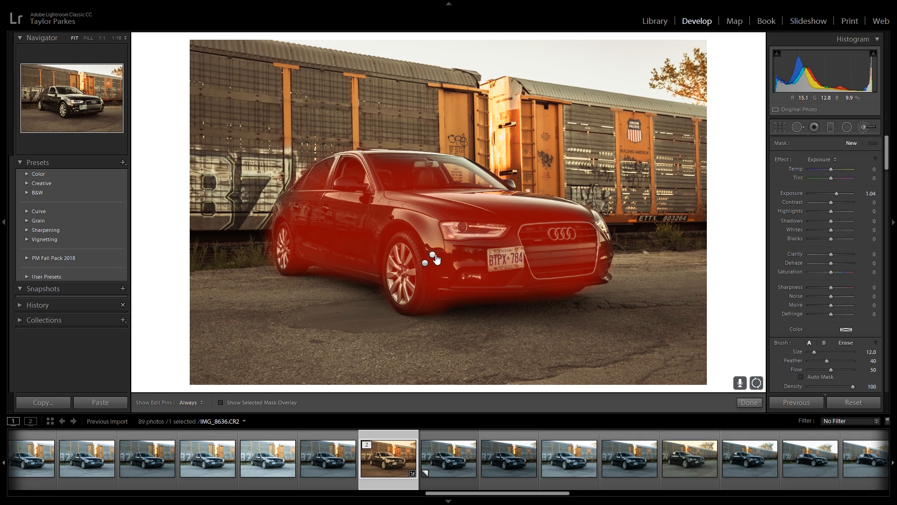
{"action": "left_click", "coordinate": [862, 131]}
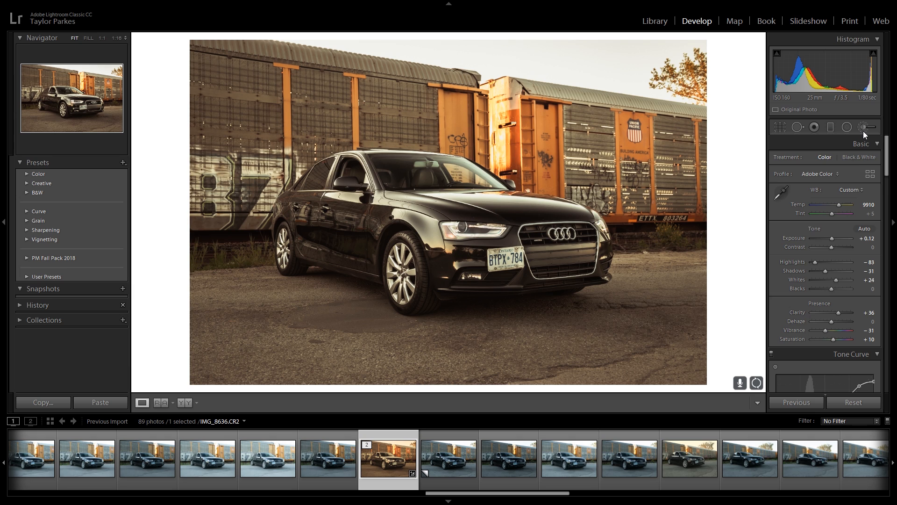
Compare the develop settings of the unedited virtual copy, down to Effects and Calibration, with those of the edited IMG_8636.CR2
{"action": "left_click", "coordinate": [453, 460]}
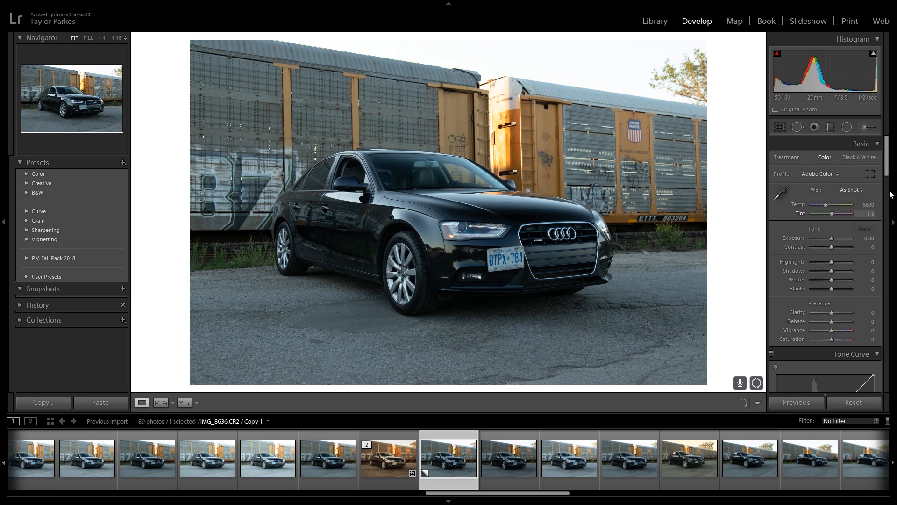
{"action": "left_click_drag", "start_coordinate": [892, 168], "coordinate": [892, 291]}
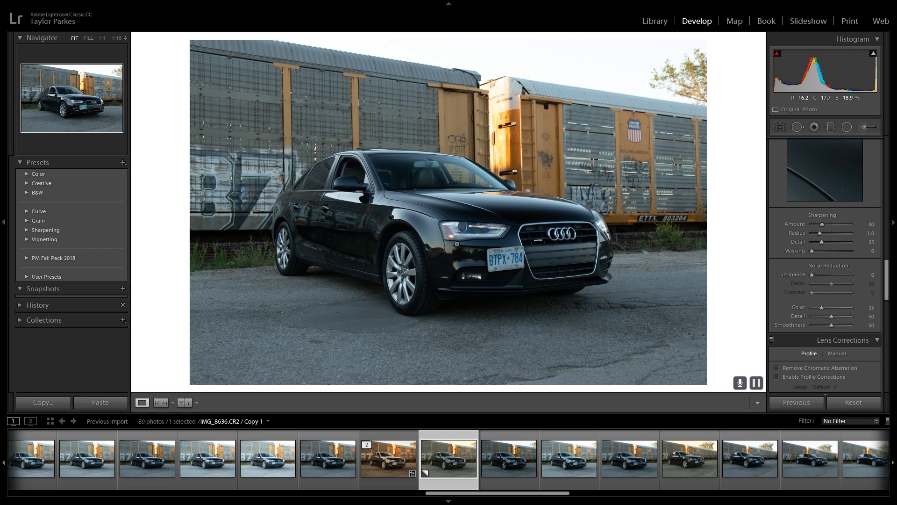
{"action": "left_click_drag", "start_coordinate": [888, 292], "coordinate": [894, 369]}
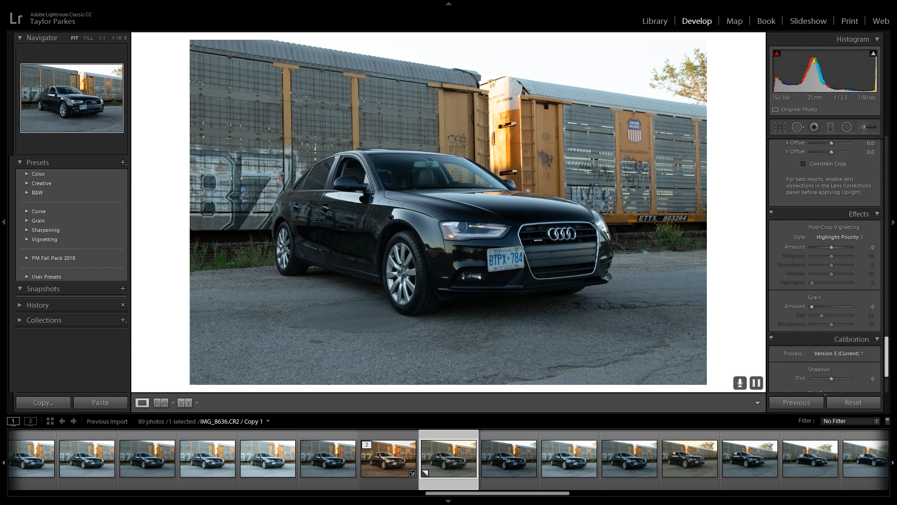
{"action": "left_click", "coordinate": [392, 464]}
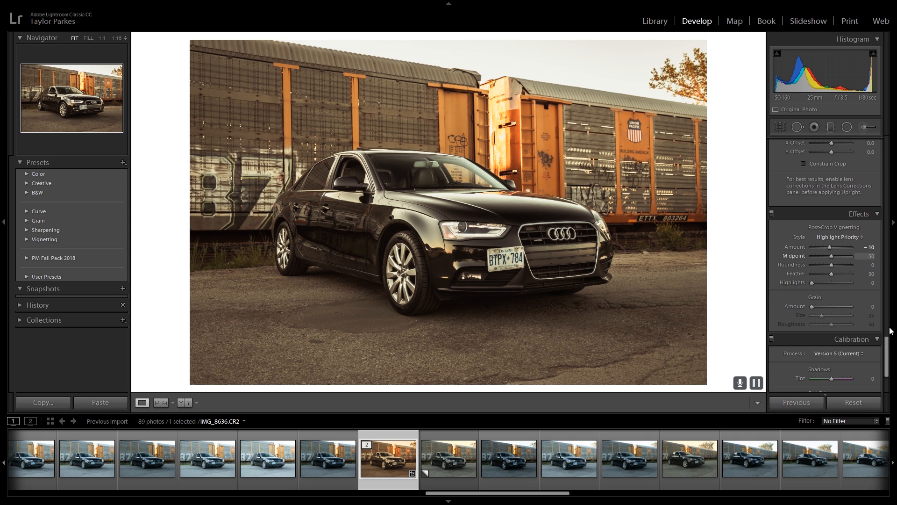
{"action": "left_click_drag", "start_coordinate": [887, 346], "coordinate": [889, 152]}
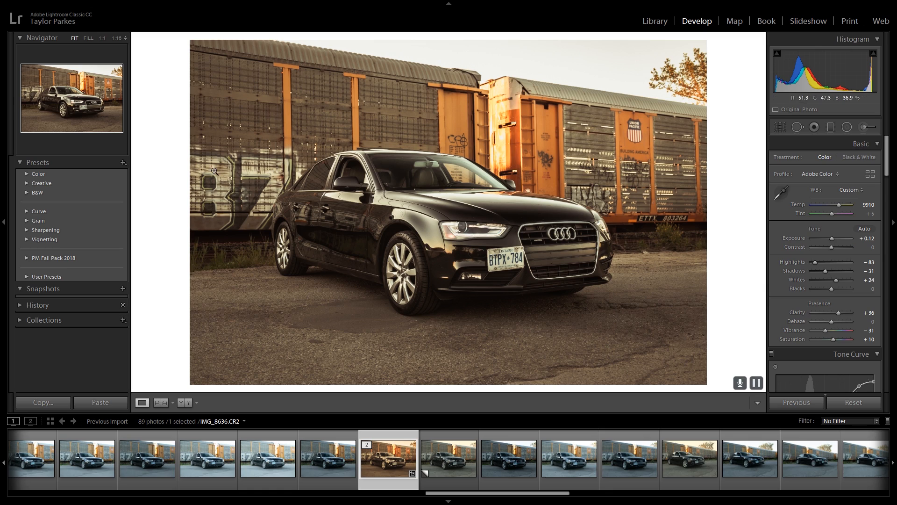
Start a new develop preset from the edited photo's settings and name it Train Yard Photoshoot
{"action": "left_click", "coordinate": [123, 164]}
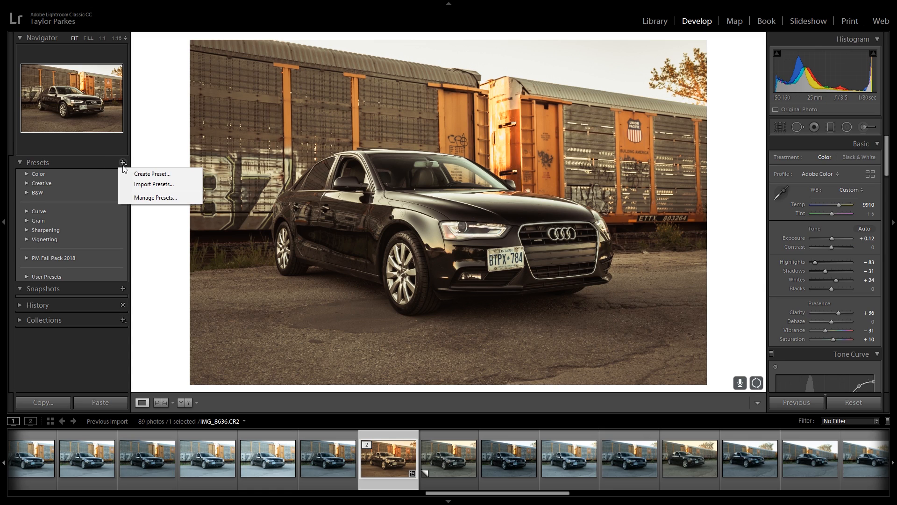
{"action": "left_click", "coordinate": [149, 174]}
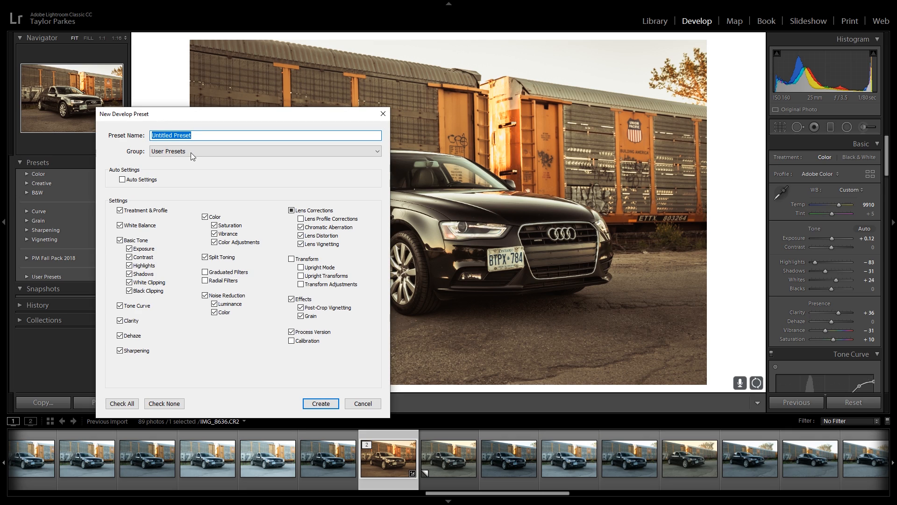
{"action": "type", "text": "Train Yard Photoshoot"}
Save the preset in a new group named Preset Package and expand that group in the preset list
{"action": "left_click", "coordinate": [254, 153]}
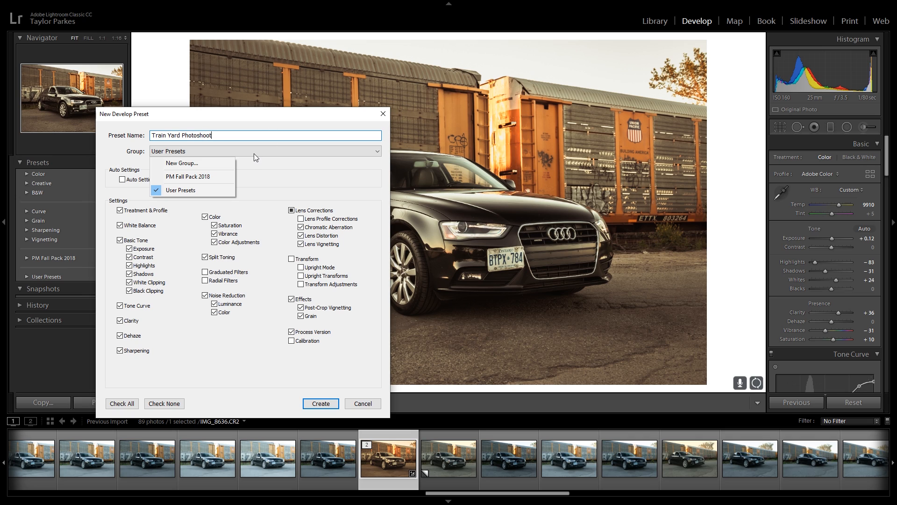
{"action": "left_click", "coordinate": [210, 164]}
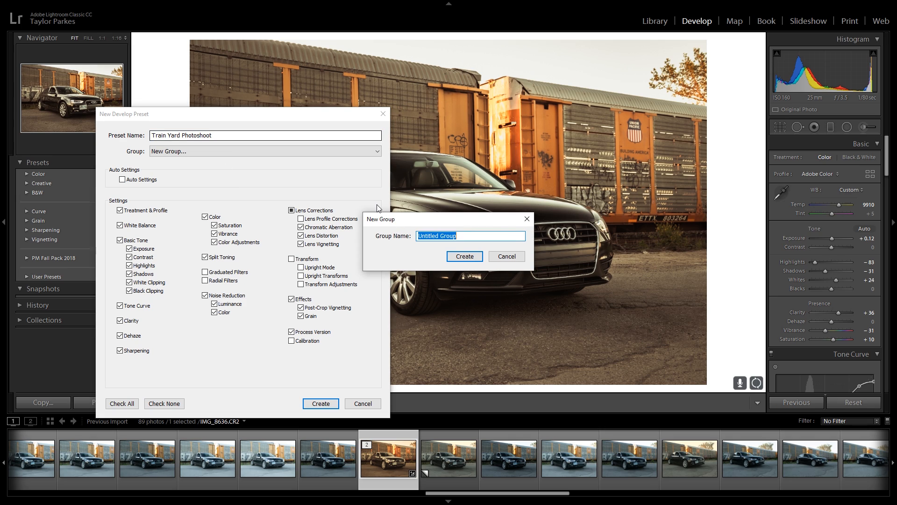
{"action": "type", "text": "Preset Package"}
{"action": "left_click", "coordinate": [464, 257]}
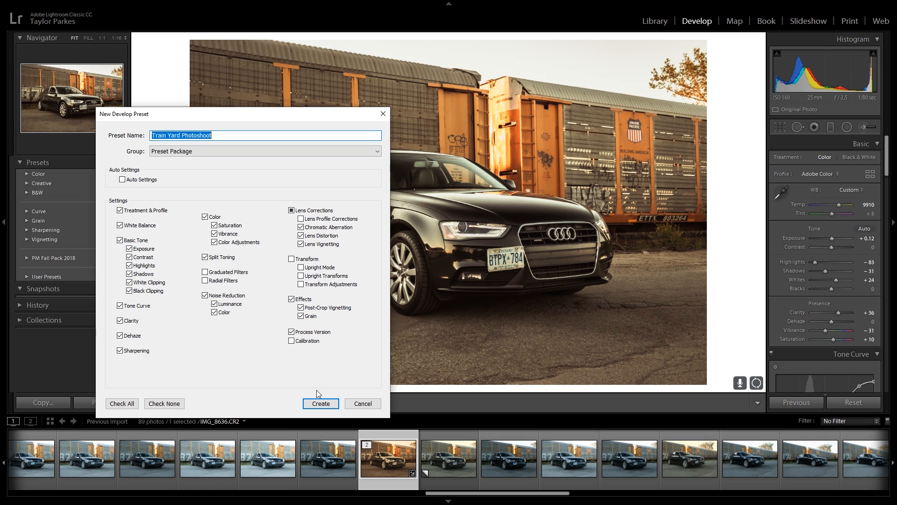
{"action": "left_click", "coordinate": [322, 405]}
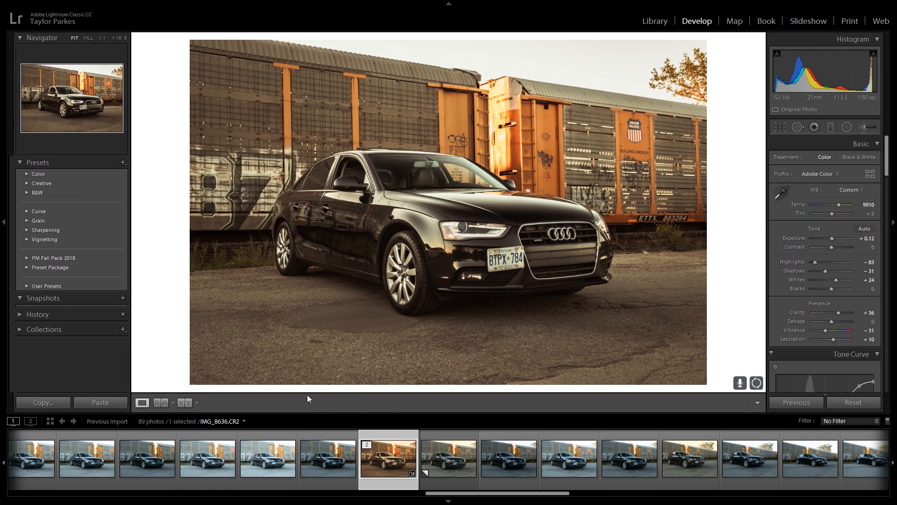
{"action": "left_click", "coordinate": [27, 268]}
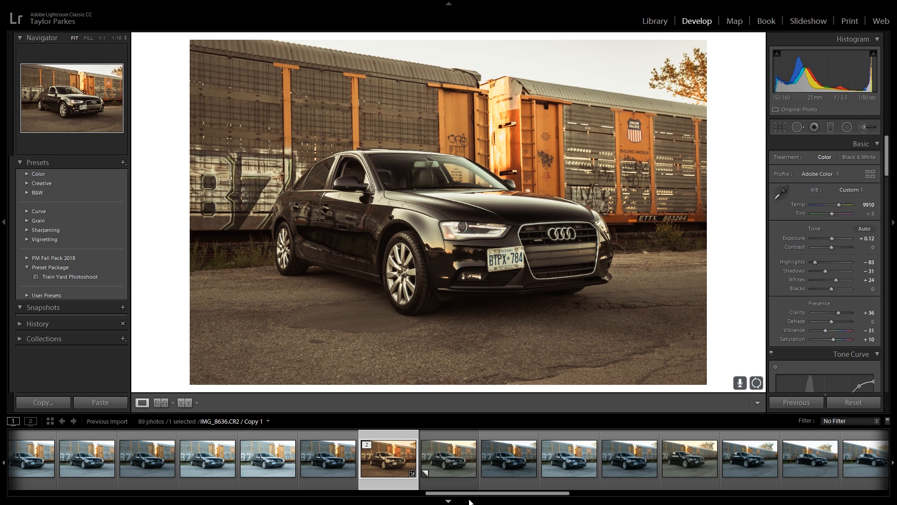
Select the unedited photo IMG_8650.CR2 and apply the Train Yard Photoshoot preset to it
{"action": "mouse_move", "coordinate": [474, 495]}
{"action": "left_mouse_down"}
{"action": "mouse_move", "coordinate": [602, 498]}
{"action": "mouse_move", "coordinate": [461, 498]}
{"action": "left_mouse_up"}
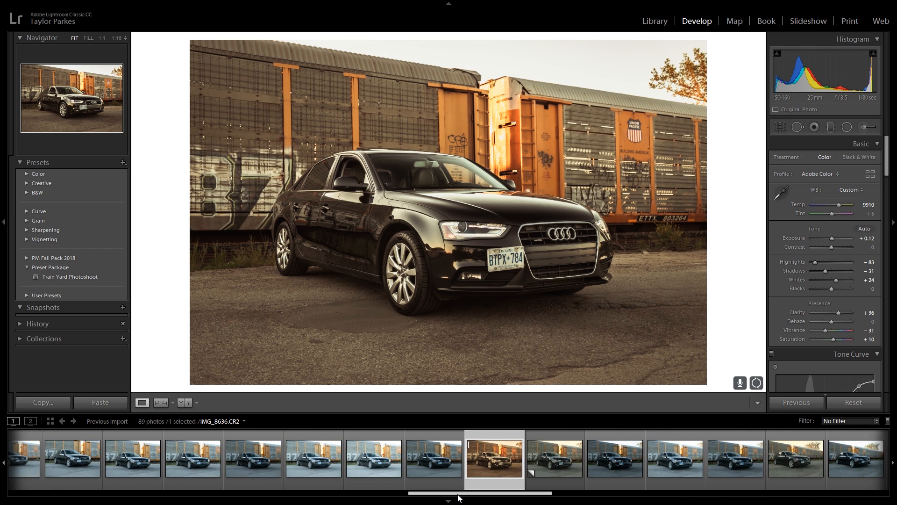
{"action": "key", "text": "ctrl+apostrophe"}
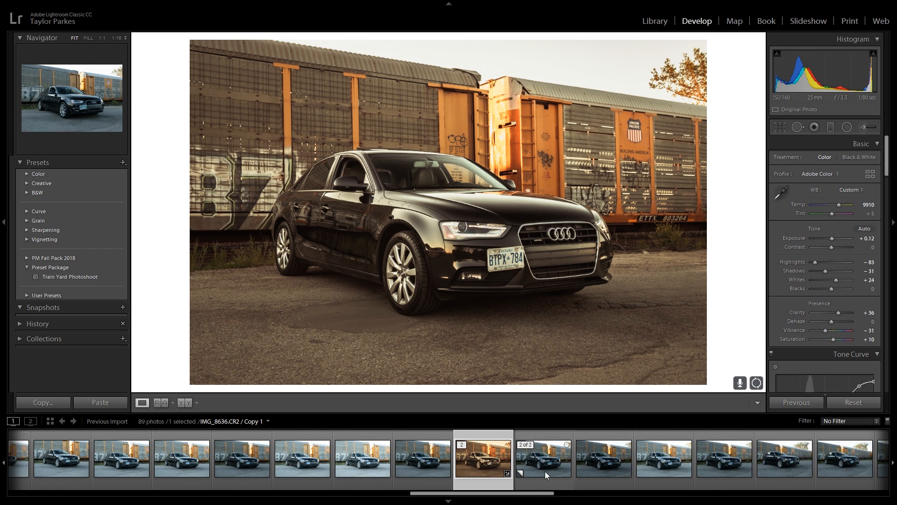
{"action": "left_click", "coordinate": [545, 471]}
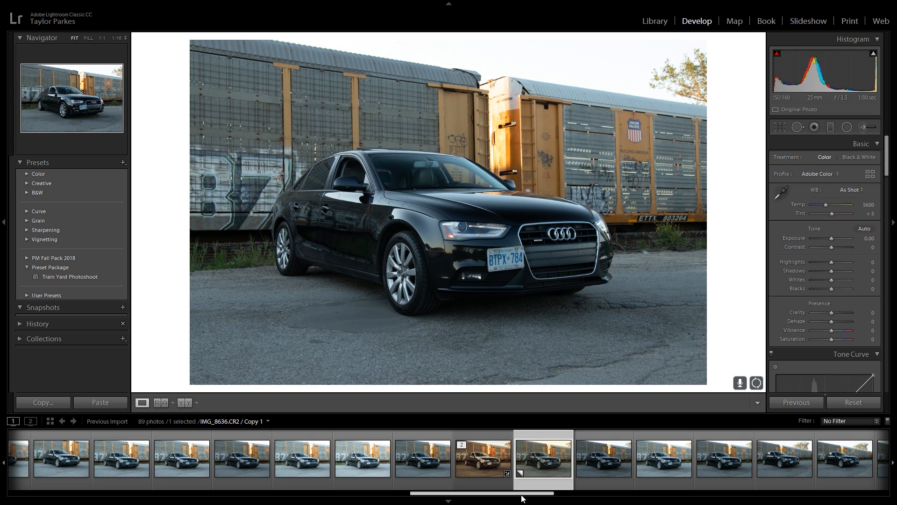
{"action": "left_click_drag", "start_coordinate": [522, 499], "coordinate": [529, 498]}
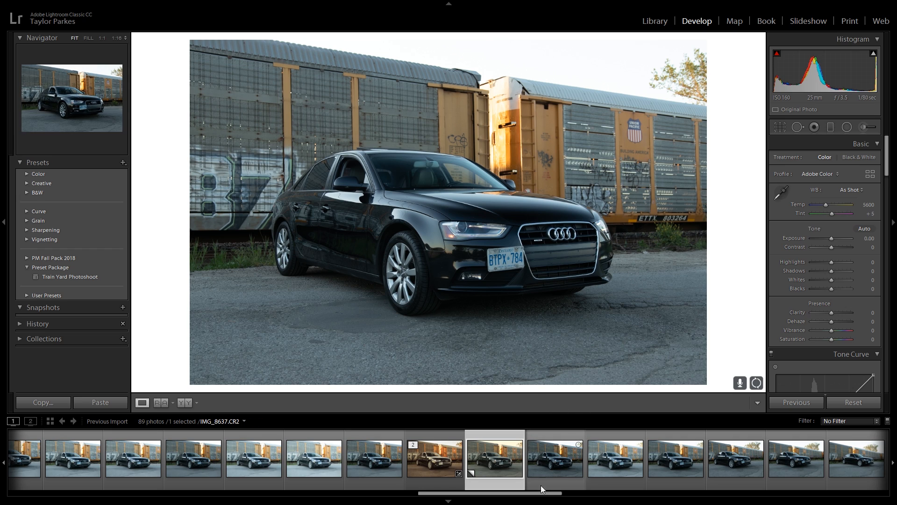
{"action": "left_click_drag", "start_coordinate": [558, 494], "coordinate": [652, 495]}
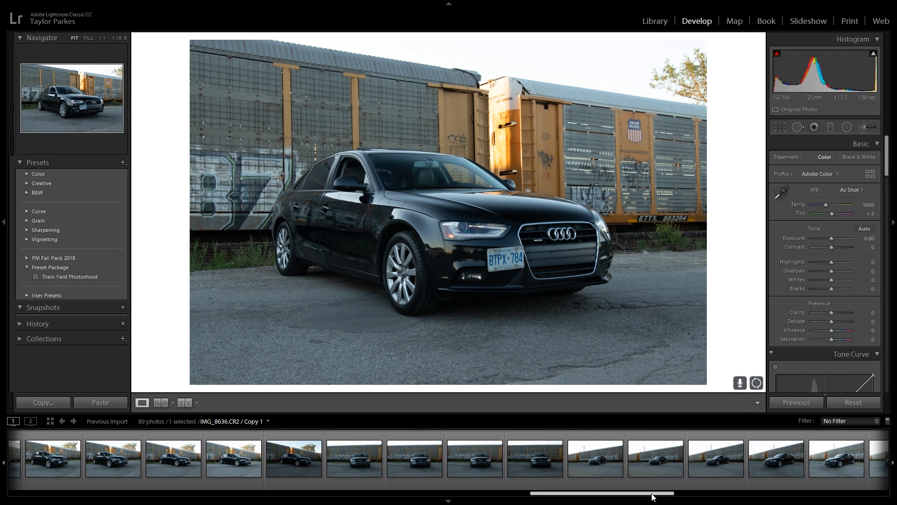
{"action": "left_click", "coordinate": [655, 456]}
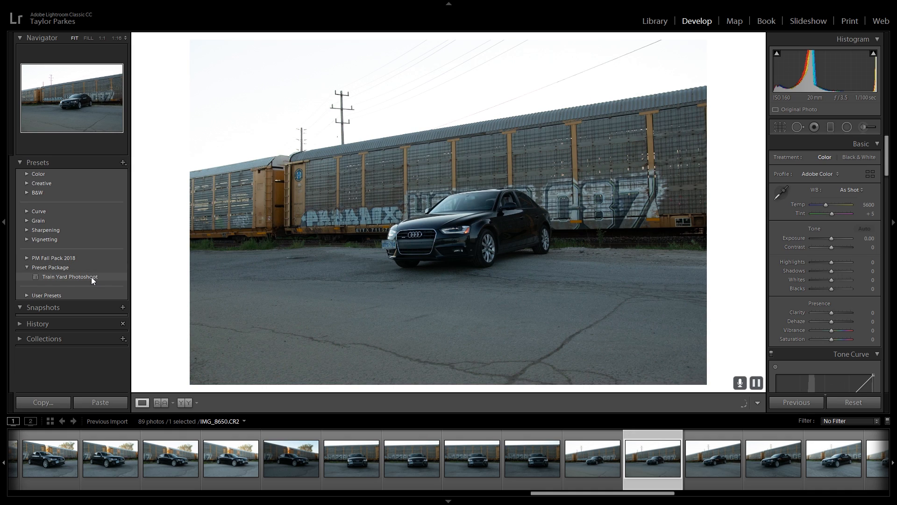
{"action": "left_click", "coordinate": [91, 276]}
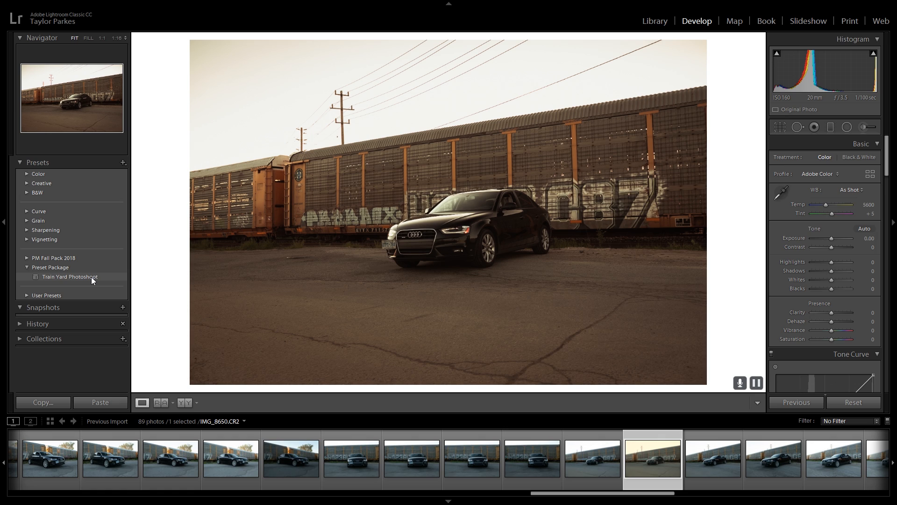
{"action": "left_click", "coordinate": [91, 276]}
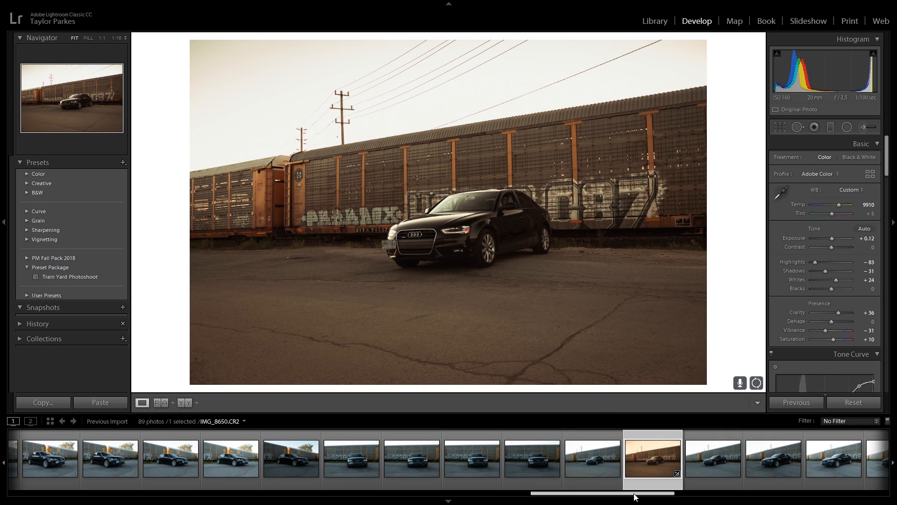
Apply the Train Yard Photoshoot preset to the rear three-quarter car photo IMG_8661.CR2
{"action": "left_click_drag", "start_coordinate": [635, 497], "coordinate": [730, 486]}
{"action": "left_click", "coordinate": [731, 462]}
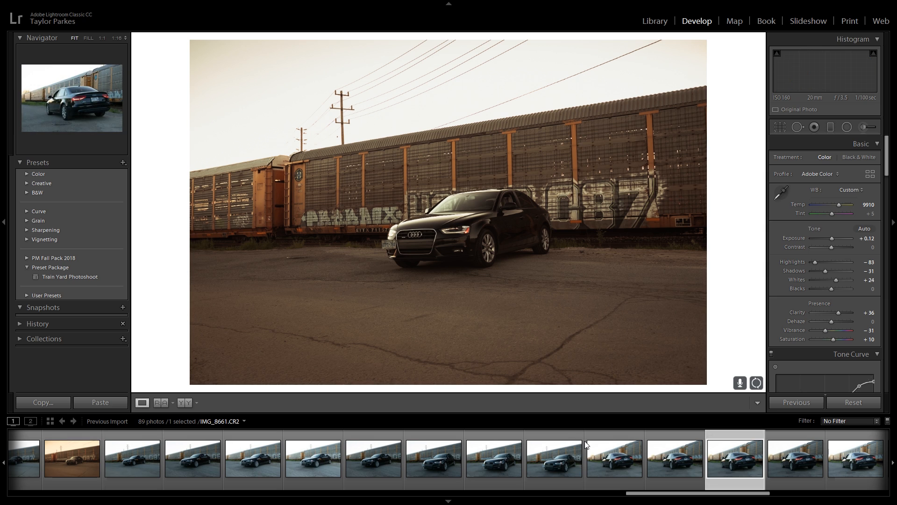
{"action": "left_click", "coordinate": [78, 276]}
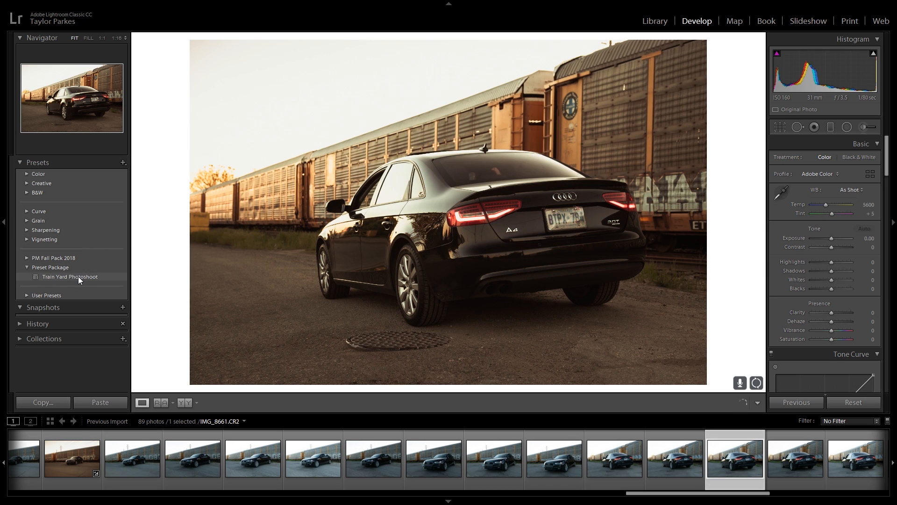
{"action": "left_click", "coordinate": [77, 276]}
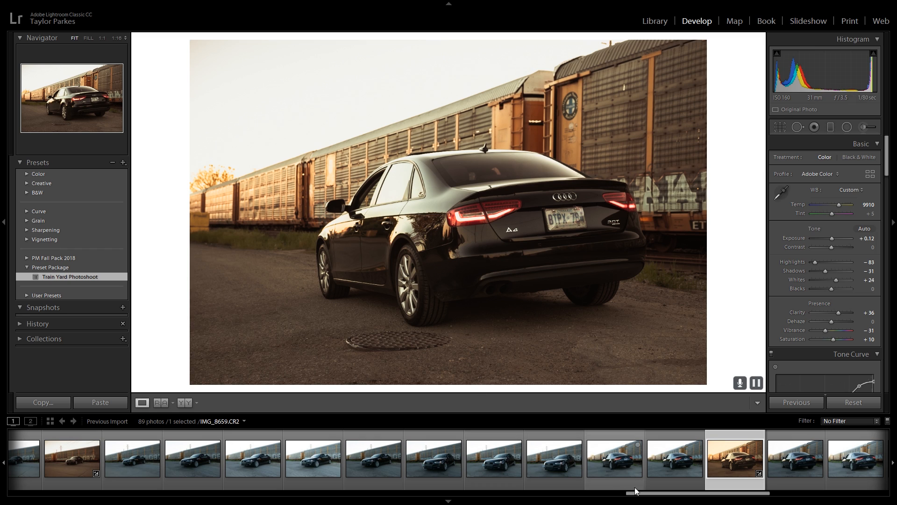
Apply the Train Yard Photoshoot preset to the rear-view car photo IMG_8671.CR2
{"action": "left_click_drag", "start_coordinate": [651, 497], "coordinate": [747, 494]}
{"action": "left_click", "coordinate": [731, 469]}
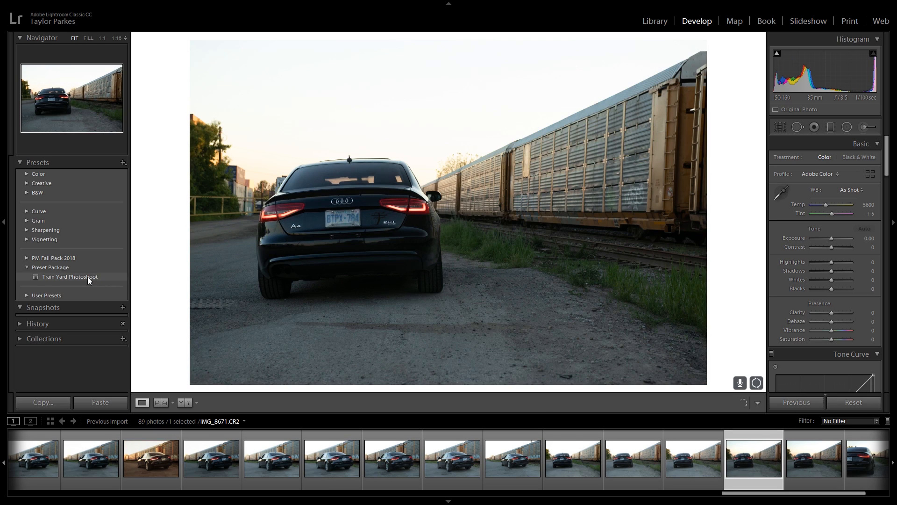
{"action": "left_click", "coordinate": [88, 277]}
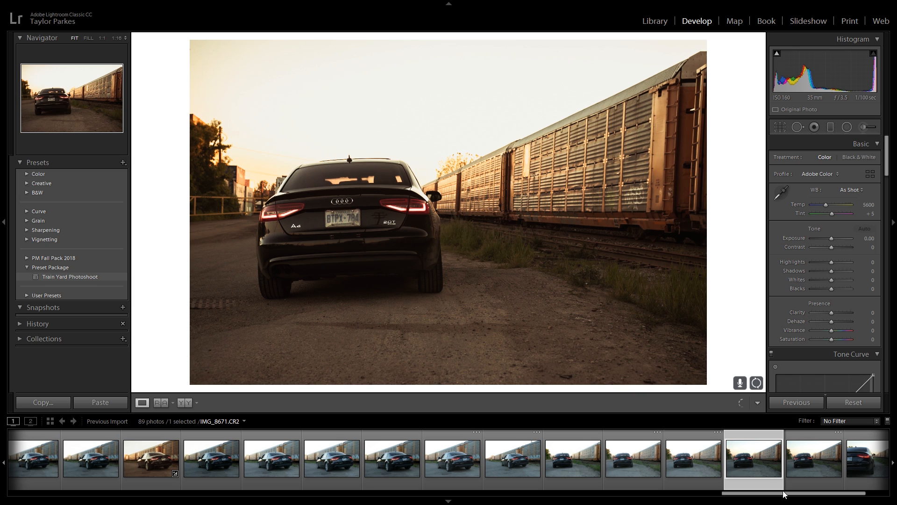
Apply the Train Yard Photoshoot preset to the bright photo IMG_8628.CR2 and adjust its exposure slightly
{"action": "left_click_drag", "start_coordinate": [785, 494], "coordinate": [411, 492]}
{"action": "left_click", "coordinate": [422, 475]}
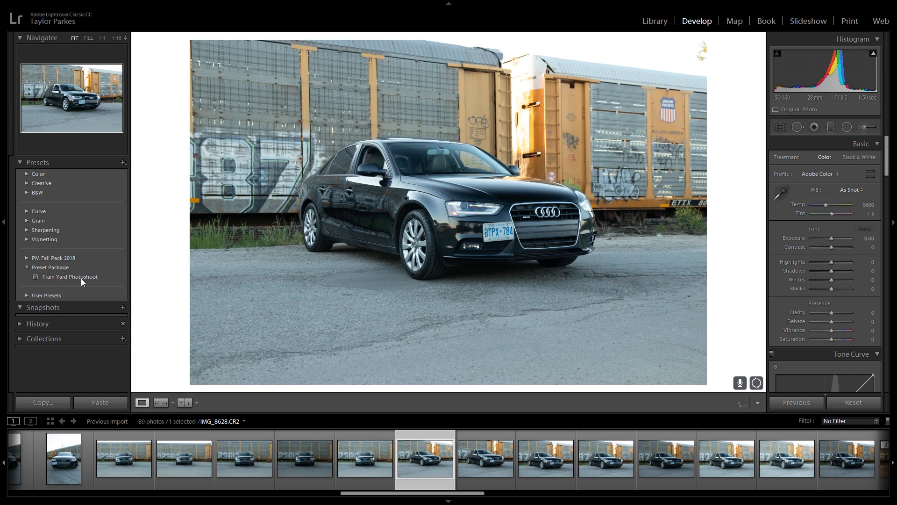
{"action": "left_click", "coordinate": [79, 277]}
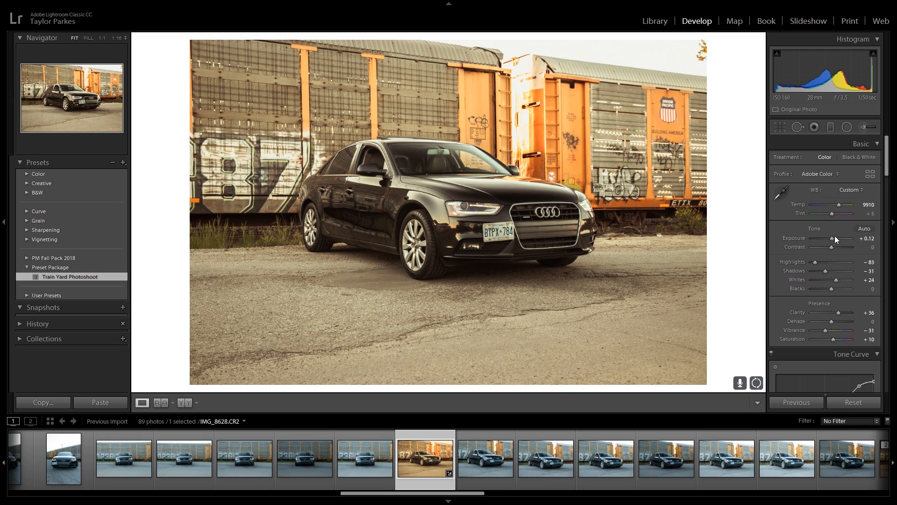
{"action": "left_click_drag", "start_coordinate": [834, 239], "coordinate": [832, 237]}
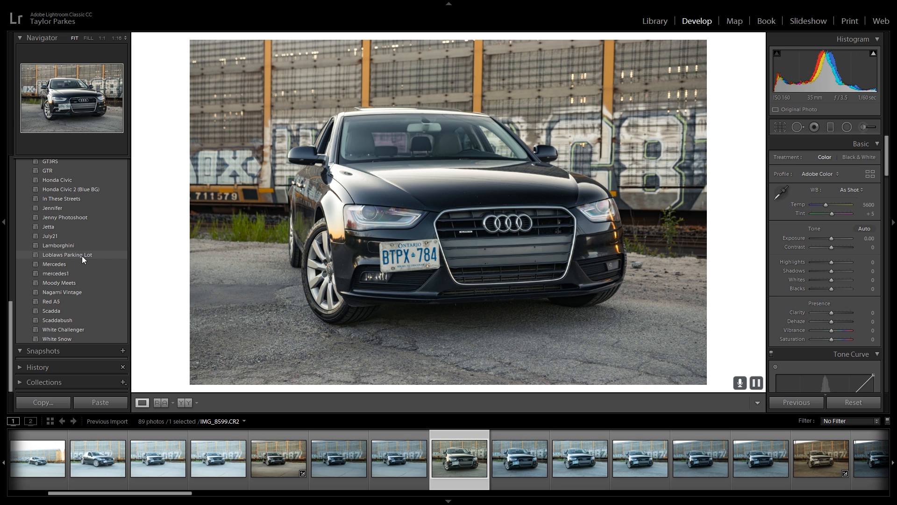
Preview the saved User Presets on the front-view car photo IMG_8599.CR2 without applying them
{"action": "left_click", "coordinate": [82, 232]}
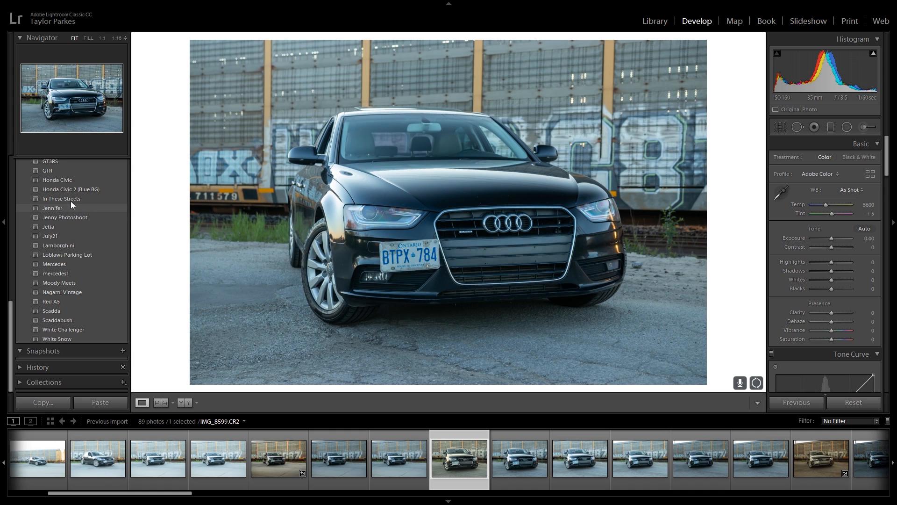
{"action": "scroll", "coordinate": [71, 200], "scroll_direction": "up", "scroll_amount": 3}
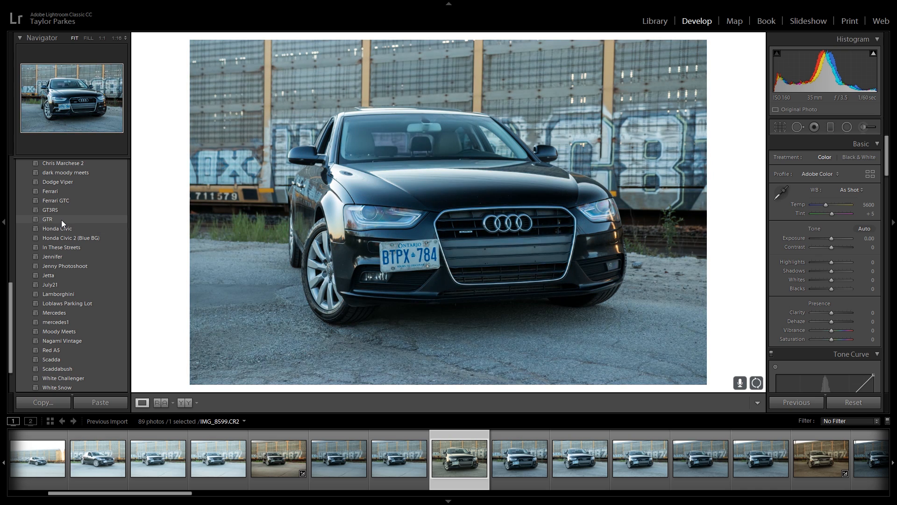
{"action": "scroll", "coordinate": [60, 228], "scroll_direction": "up", "scroll_amount": 3}
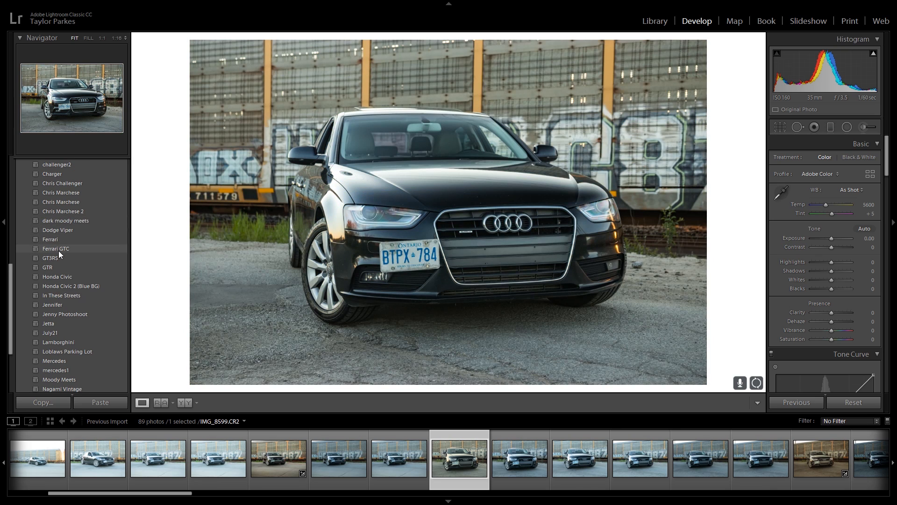
{"action": "scroll", "coordinate": [60, 248], "scroll_direction": "up", "scroll_amount": 3}
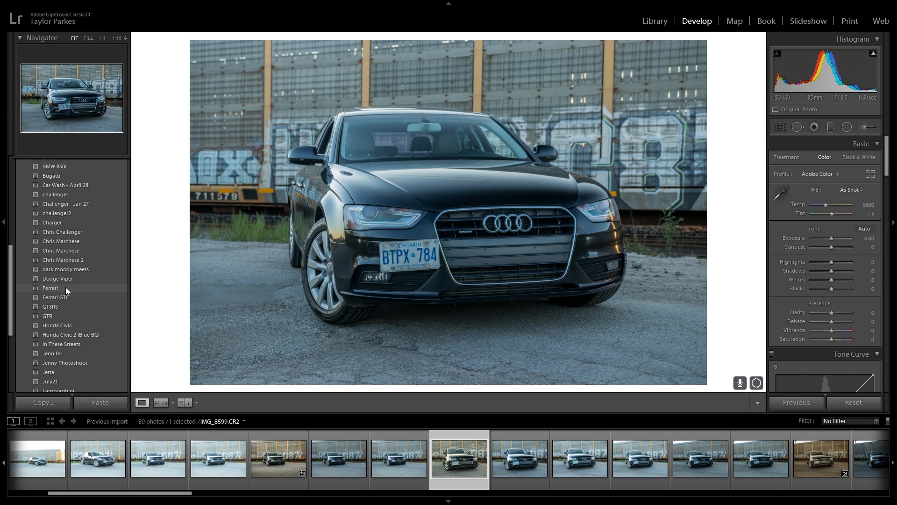
{"action": "scroll", "coordinate": [65, 287], "scroll_direction": "up", "scroll_amount": 3}
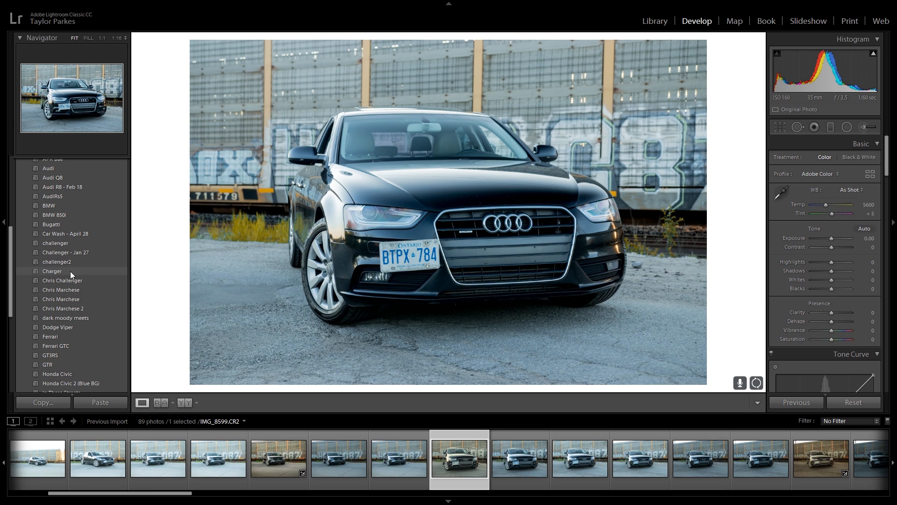
{"action": "scroll", "coordinate": [71, 260], "scroll_direction": "up", "scroll_amount": 3}
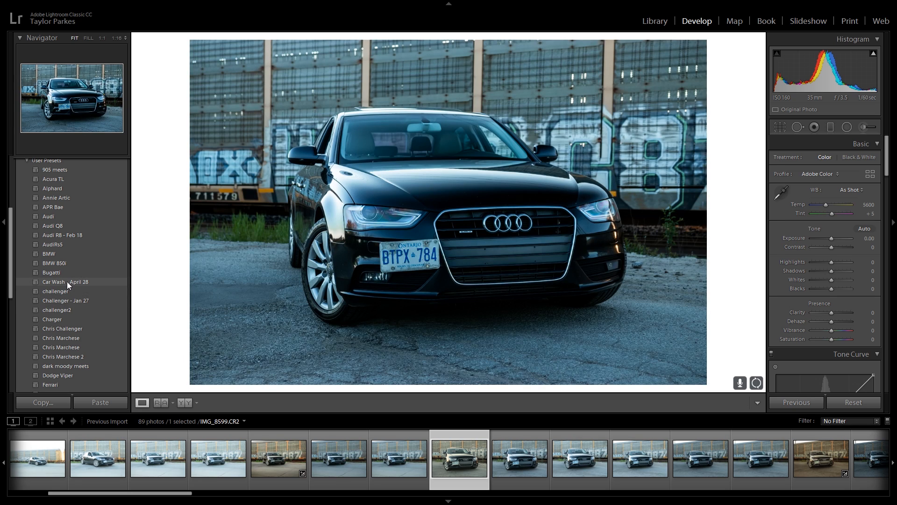
Apply the Train Yard Photoshoot preset from the Preset Package group to IMG_8599.CR2
{"action": "scroll", "coordinate": [67, 274], "scroll_direction": "up", "scroll_amount": 2}
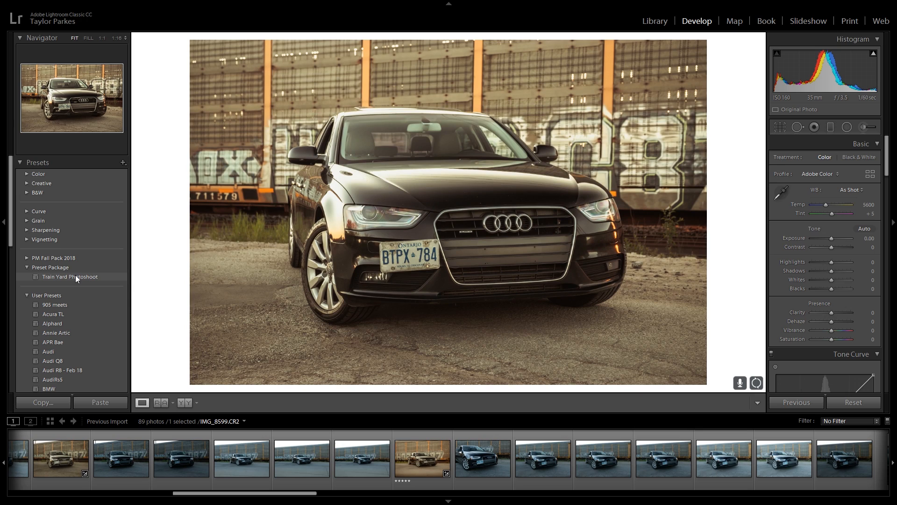
{"action": "left_click", "coordinate": [75, 276]}
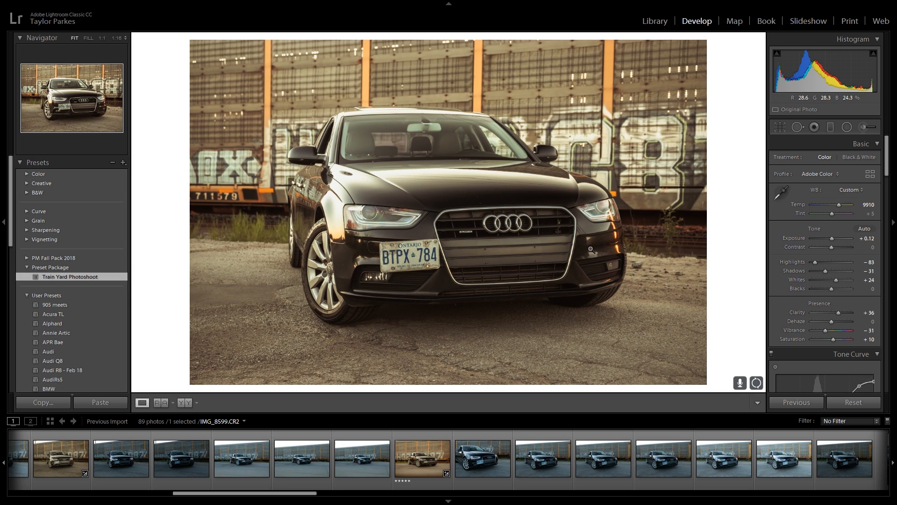